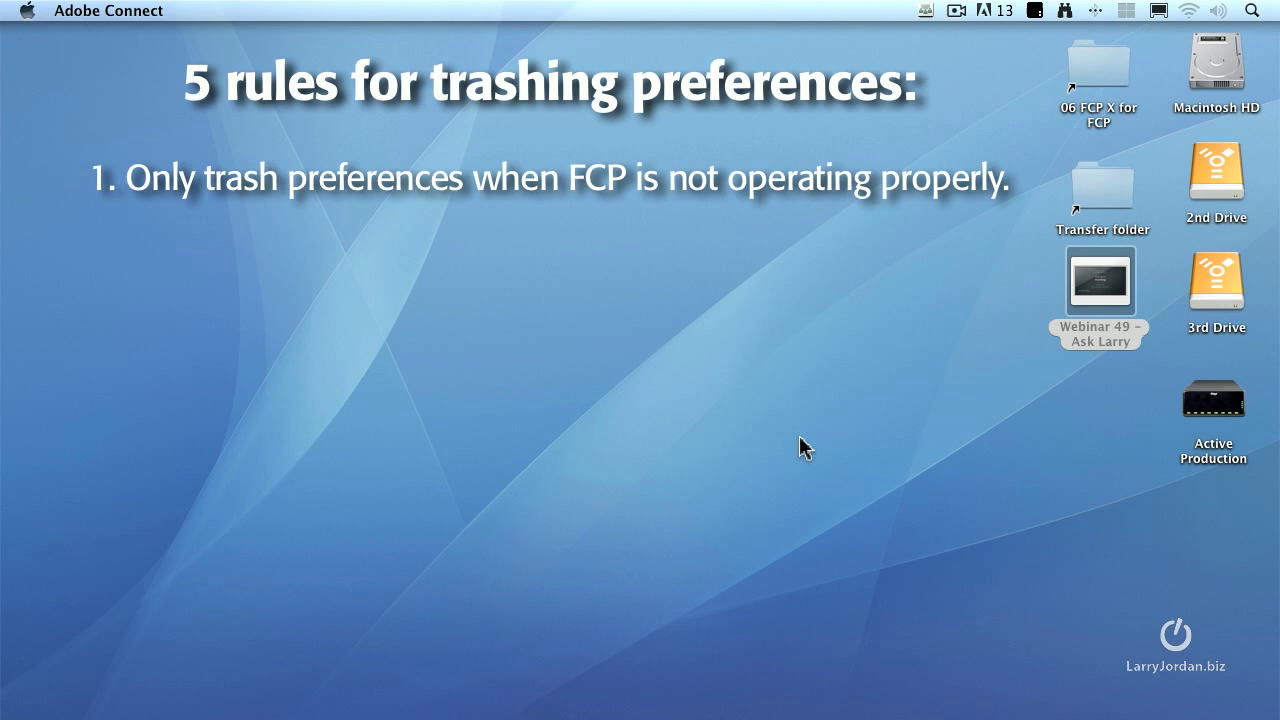
Advance the slide through rules two, three and four, ending at 'only trash files, never folders'
{"action": "key", "text": "Right"}
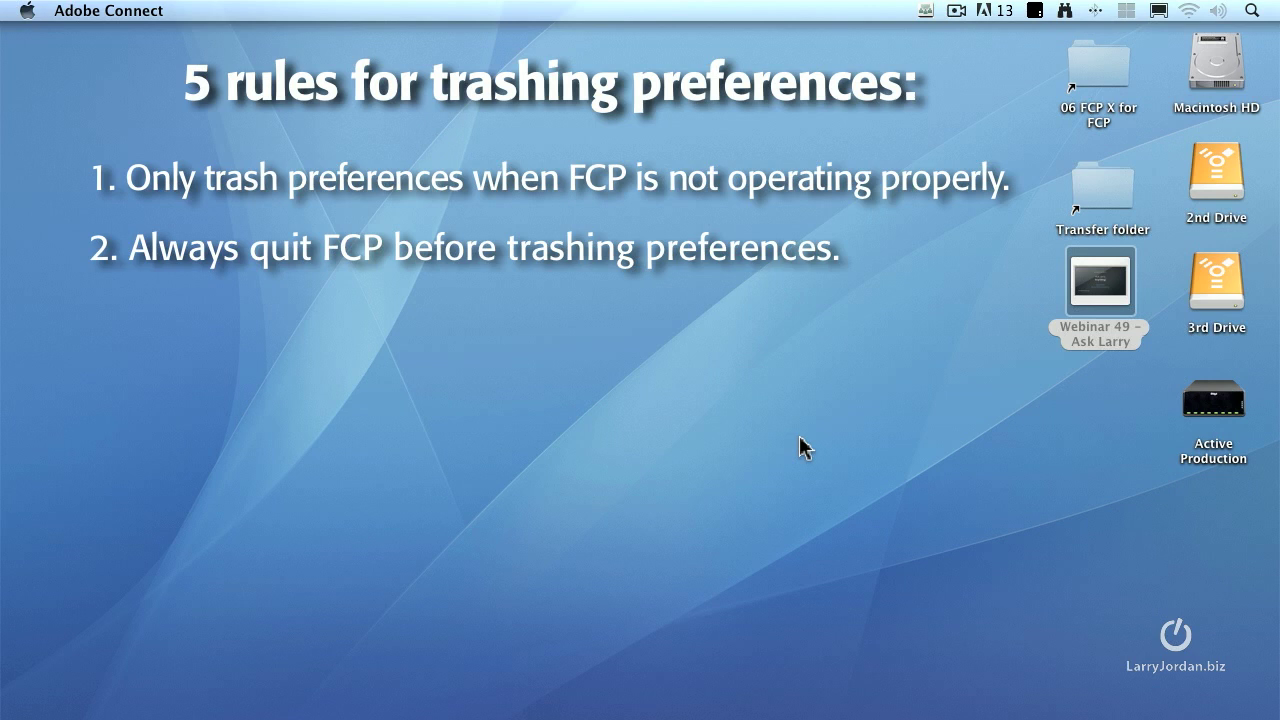
{"action": "key", "text": "Right"}
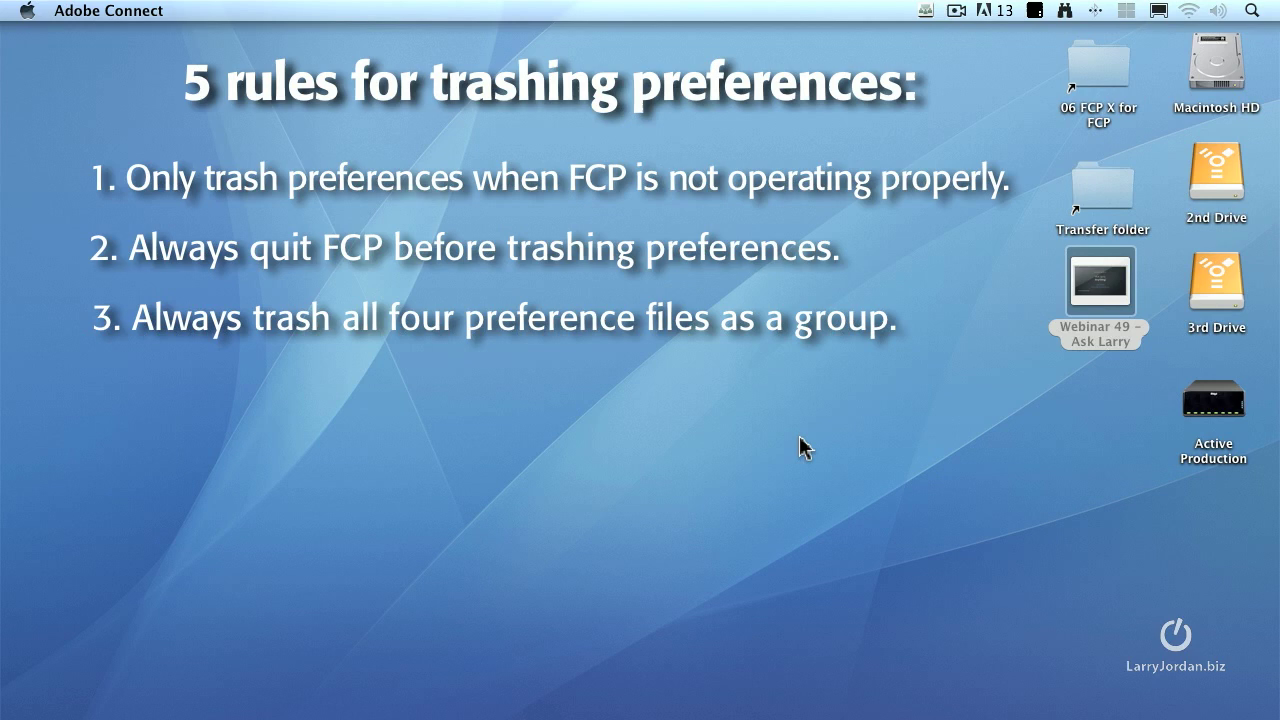
{"action": "key", "text": "Right"}
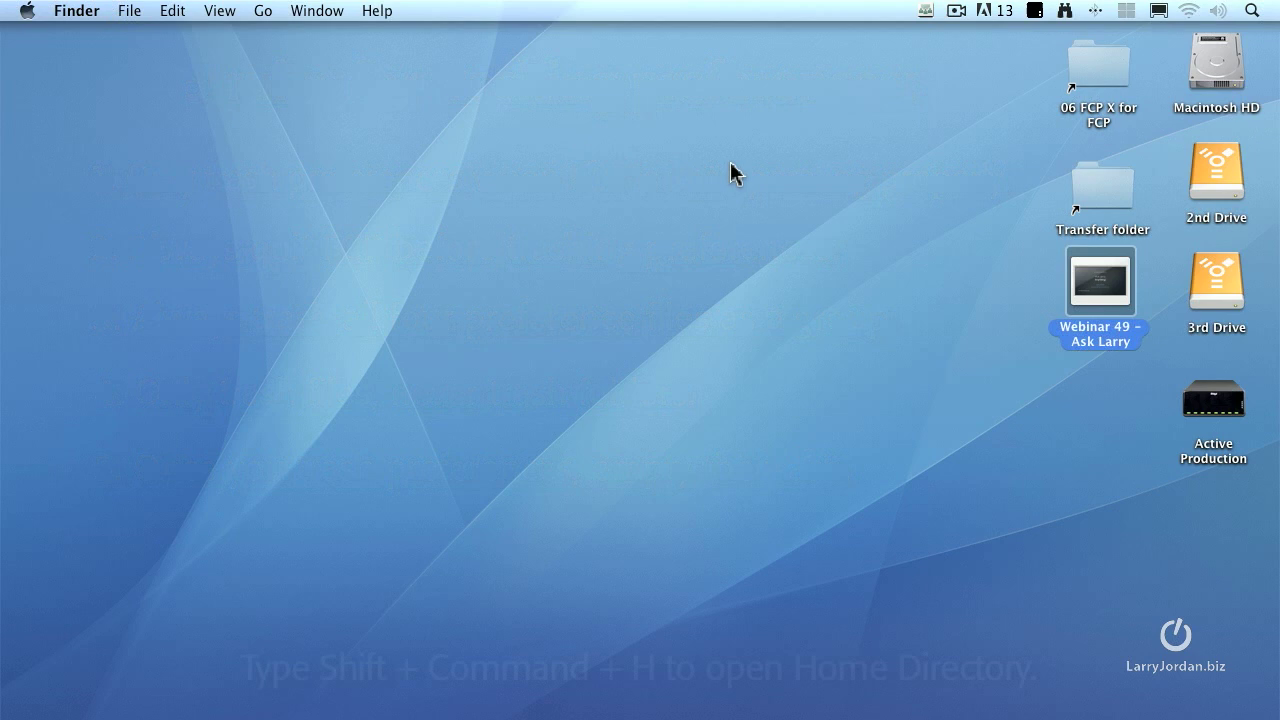
Open the home folder, then Library, then Preferences, each in its own stacked window
{"action": "left_click", "coordinate": [725, 174]}
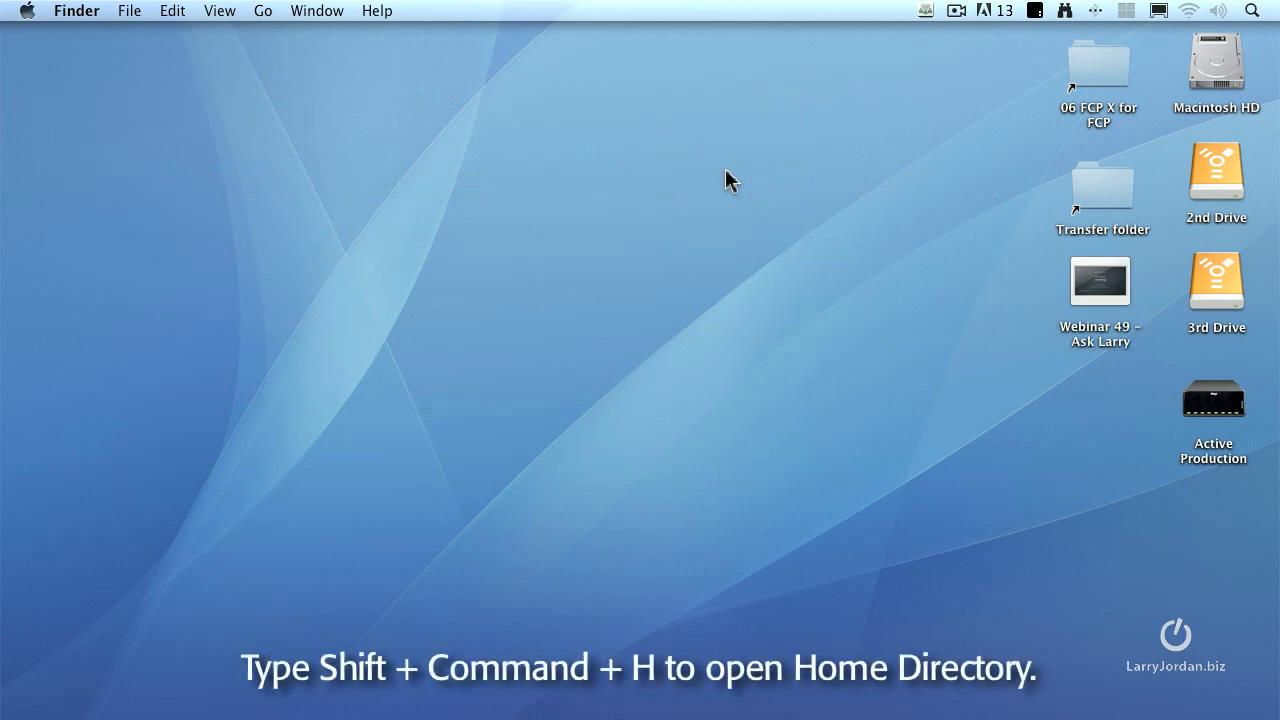
{"action": "key", "text": "super+shift+h"}
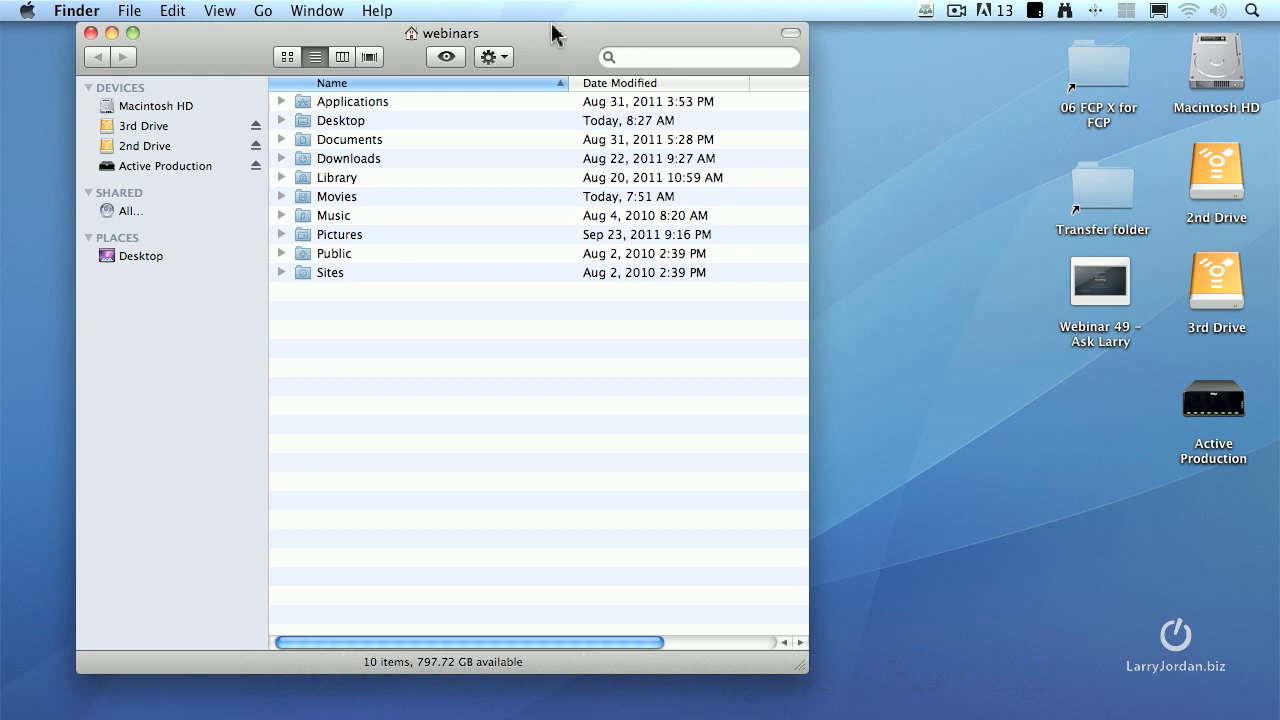
{"action": "left_click_drag", "start_coordinate": [551, 33], "coordinate": [507, 33]}
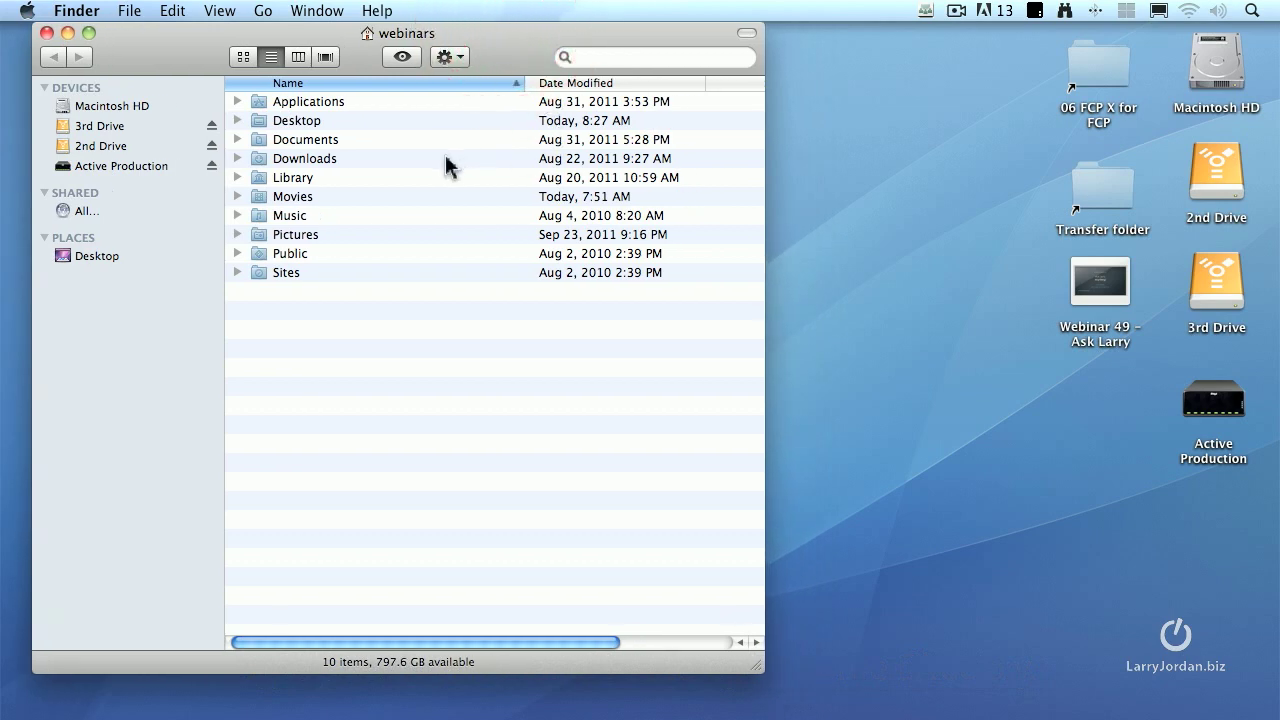
{"action": "double_click", "coordinate": [260, 175]}
{"action": "left_click_drag", "start_coordinate": [314, 61], "coordinate": [318, 58]}
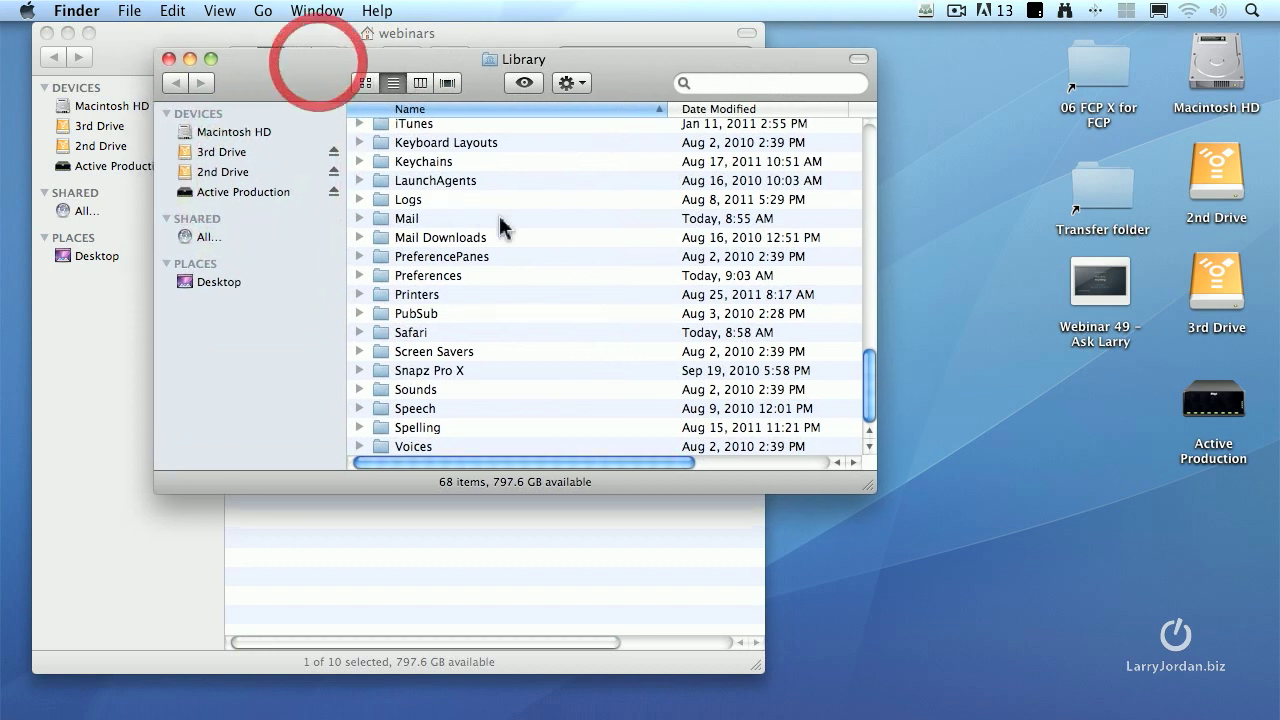
{"action": "double_click", "coordinate": [383, 276]}
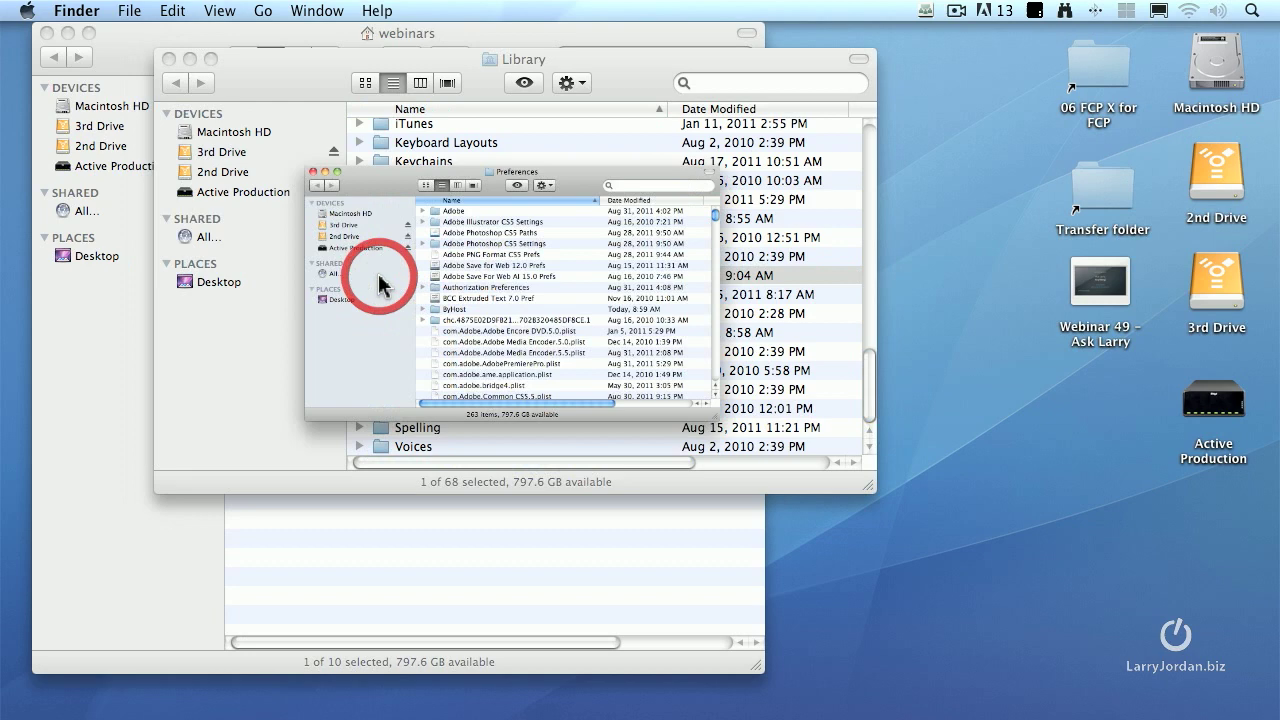
{"action": "left_click_drag", "start_coordinate": [380, 102], "coordinate": [380, 94]}
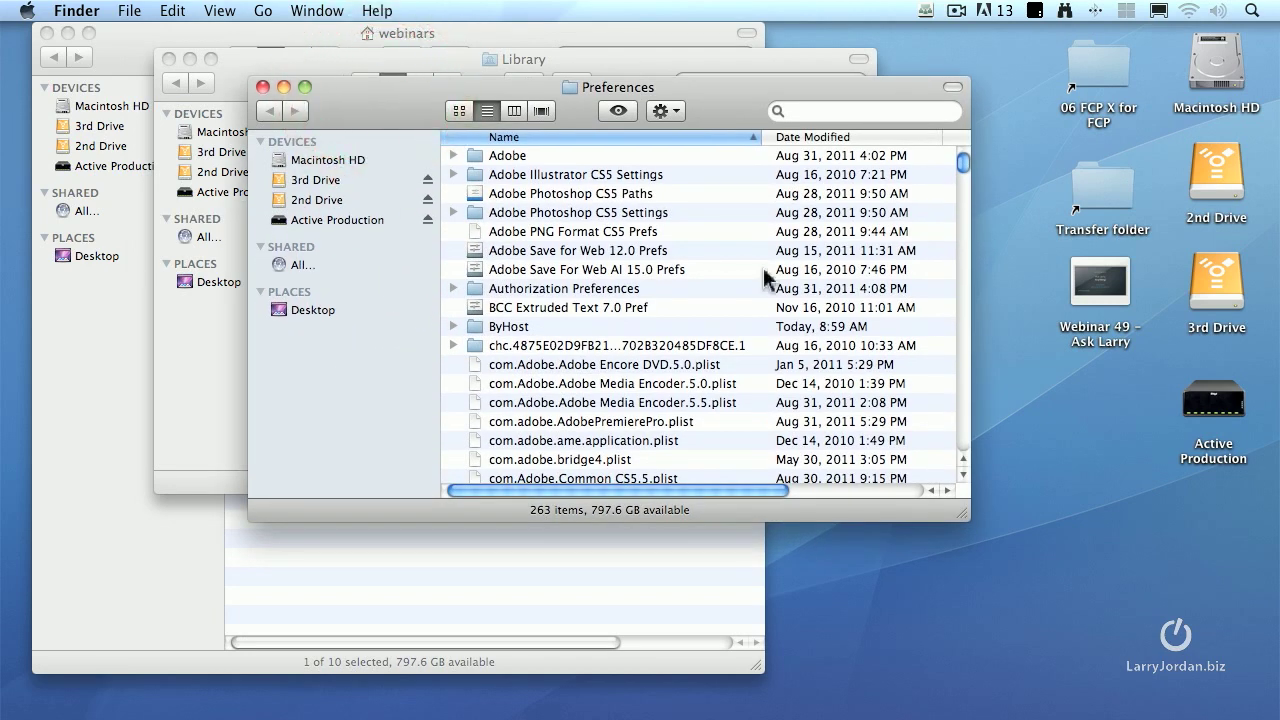
Scroll down to the Apple items and select com.apple.FinalCutPro.plist
{"action": "scroll", "coordinate": [765, 278], "scroll_direction": "down", "scroll_amount": 5}
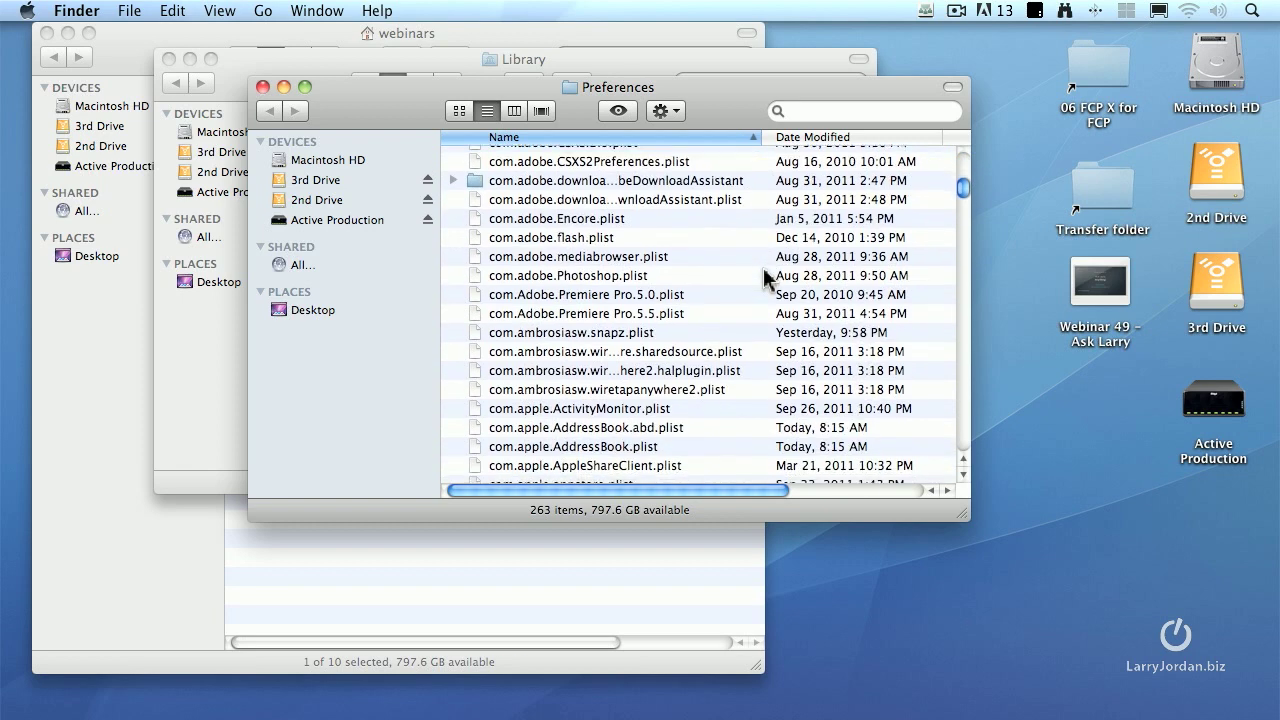
{"action": "scroll", "coordinate": [765, 278], "scroll_direction": "down", "scroll_amount": 5}
{"action": "scroll", "coordinate": [765, 278], "scroll_direction": "down", "scroll_amount": 5}
{"action": "scroll", "coordinate": [765, 278], "scroll_direction": "down", "scroll_amount": 1}
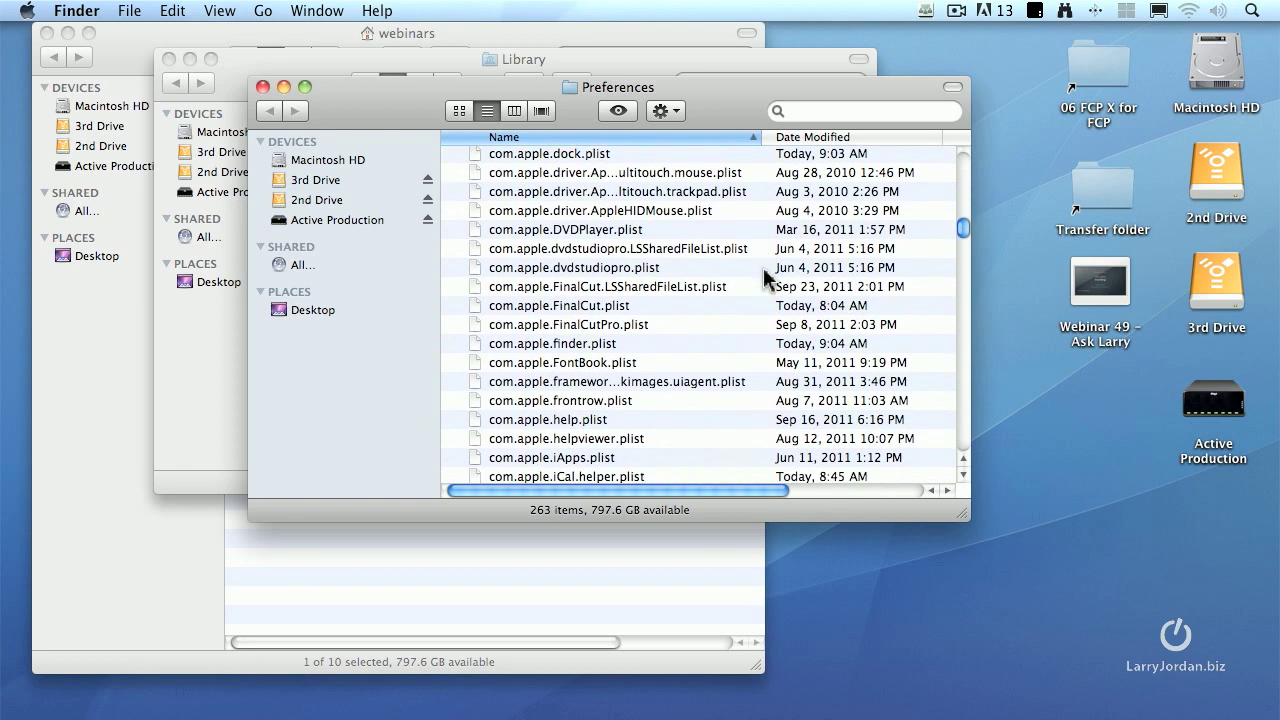
{"action": "left_click", "coordinate": [650, 330]}
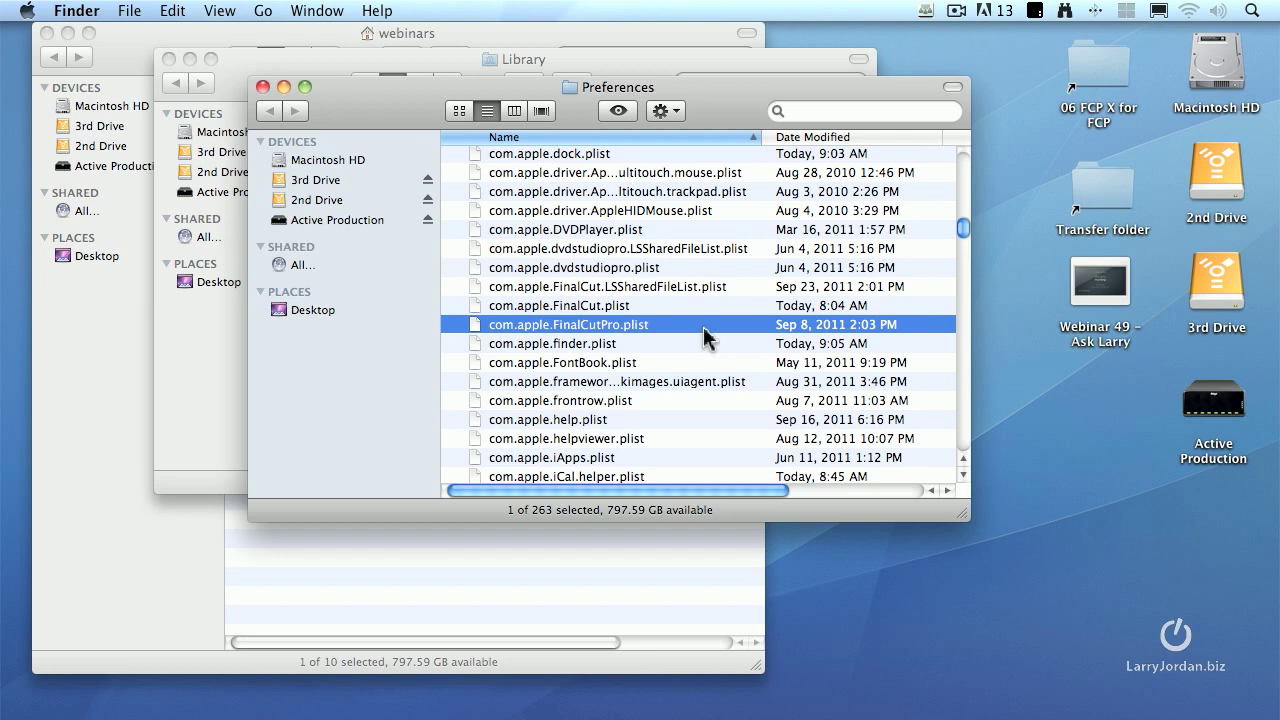
Select Final Cut Pro 7.0 Prefs through Prof Cache in the Final Cut Pro User Data folder
{"action": "scroll", "coordinate": [704, 337], "scroll_direction": "down", "scroll_amount": 5}
{"action": "scroll", "coordinate": [704, 337], "scroll_direction": "down", "scroll_amount": 5}
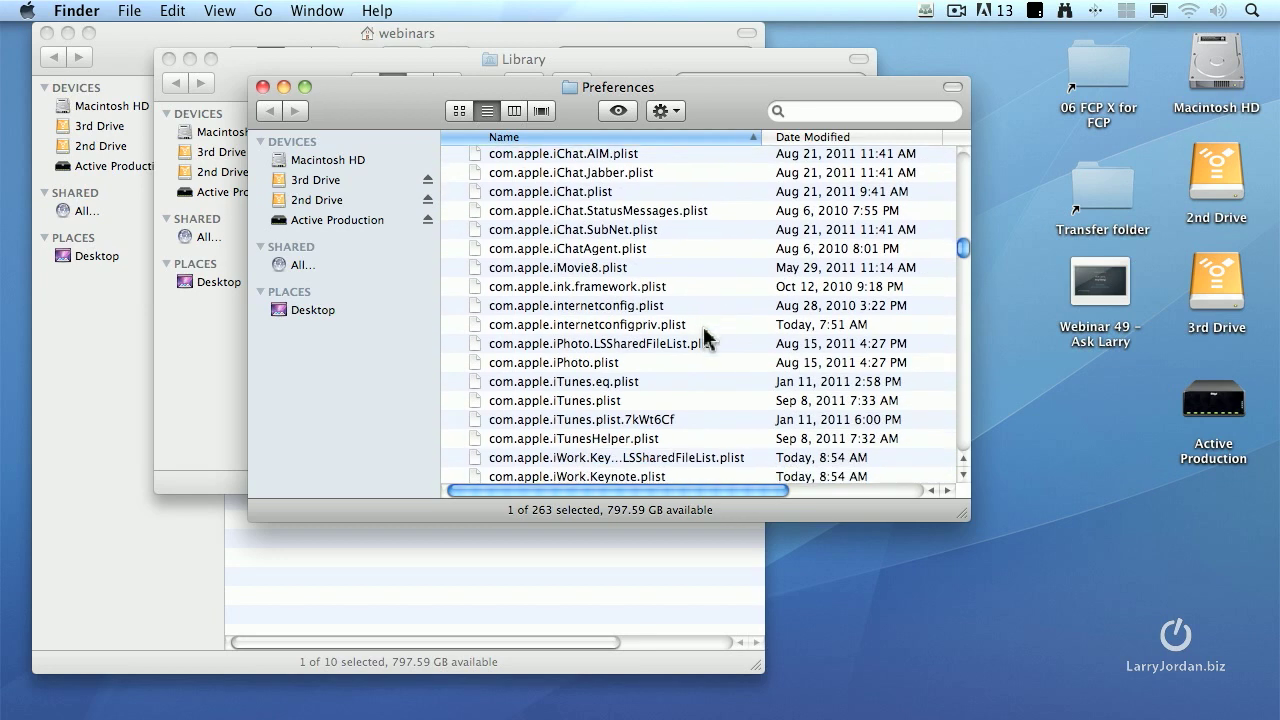
{"action": "scroll", "coordinate": [704, 337], "scroll_direction": "down", "scroll_amount": 5}
{"action": "scroll", "coordinate": [704, 337], "scroll_direction": "down", "scroll_amount": 5}
{"action": "scroll", "coordinate": [704, 337], "scroll_direction": "down", "scroll_amount": 5}
{"action": "scroll", "coordinate": [704, 337], "scroll_direction": "down", "scroll_amount": 5}
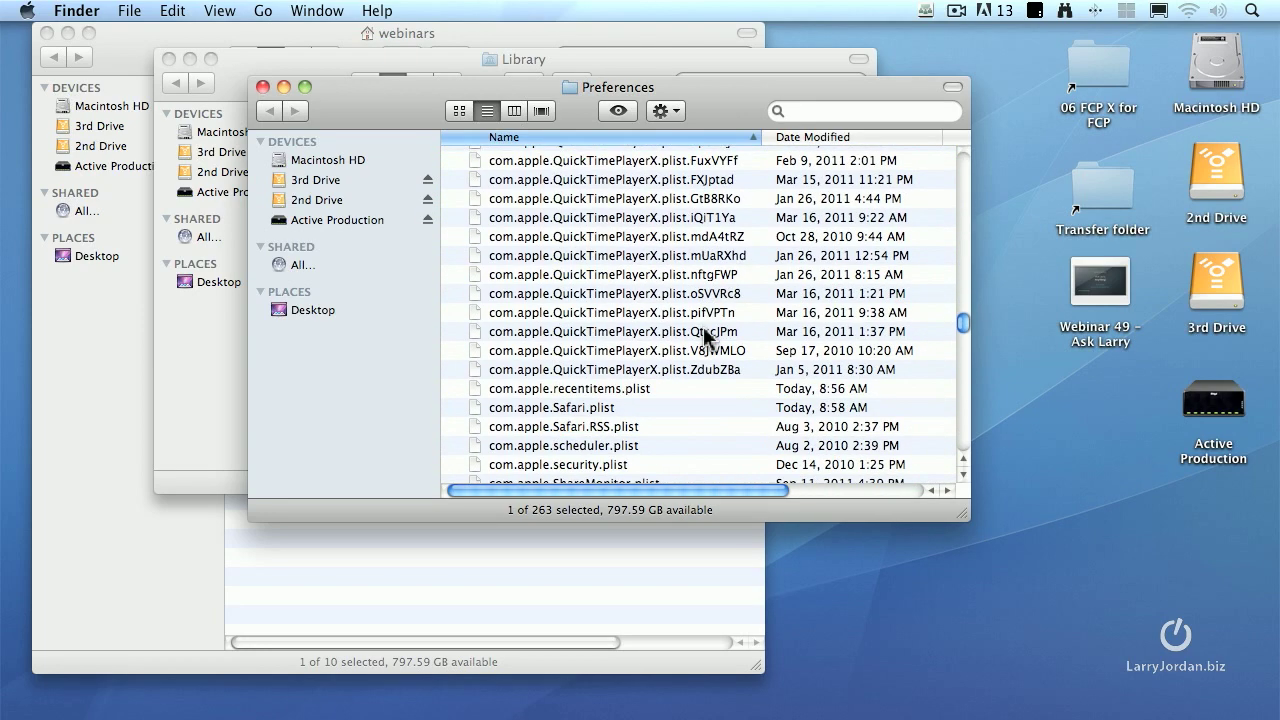
{"action": "scroll", "coordinate": [704, 337], "scroll_direction": "down", "scroll_amount": 2}
{"action": "scroll", "coordinate": [704, 337], "scroll_direction": "down", "scroll_amount": 5}
{"action": "scroll", "coordinate": [704, 337], "scroll_direction": "down", "scroll_amount": 5}
{"action": "scroll", "coordinate": [704, 337], "scroll_direction": "down", "scroll_amount": 2}
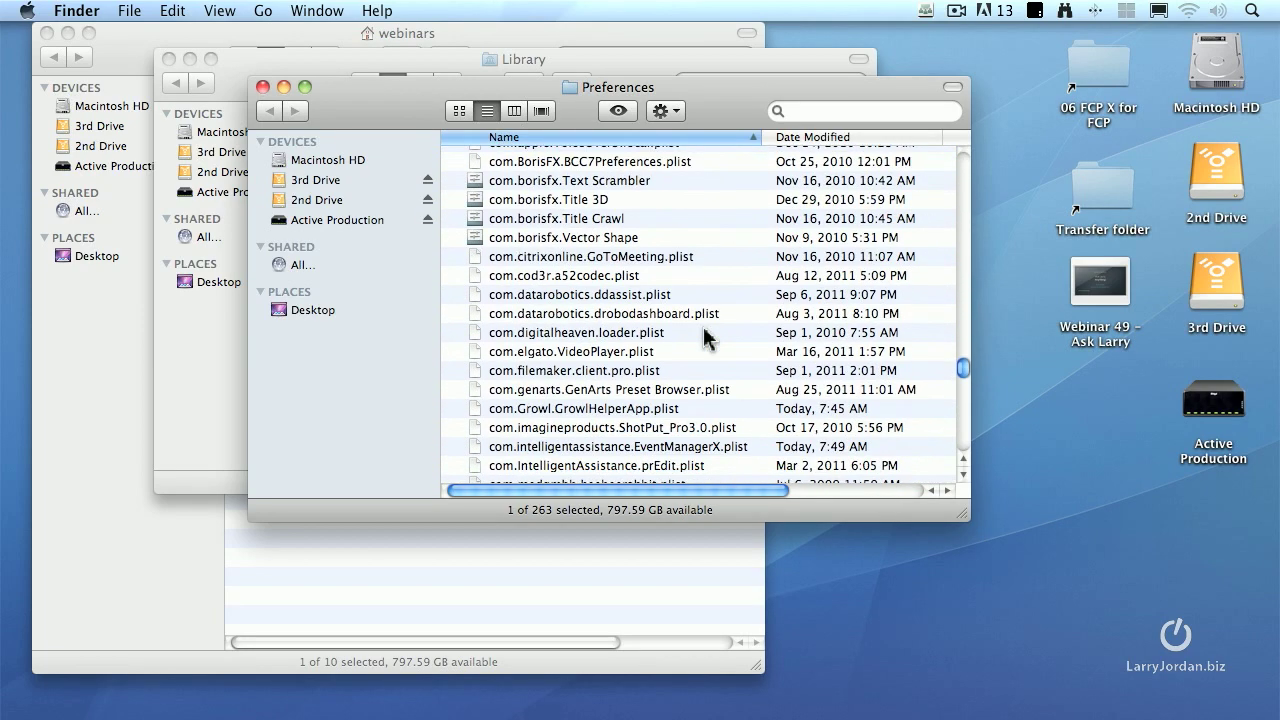
{"action": "scroll", "coordinate": [704, 337], "scroll_direction": "down", "scroll_amount": 5}
{"action": "scroll", "coordinate": [704, 337], "scroll_direction": "down", "scroll_amount": 3}
{"action": "scroll", "coordinate": [705, 337], "scroll_direction": "down", "scroll_amount": 5}
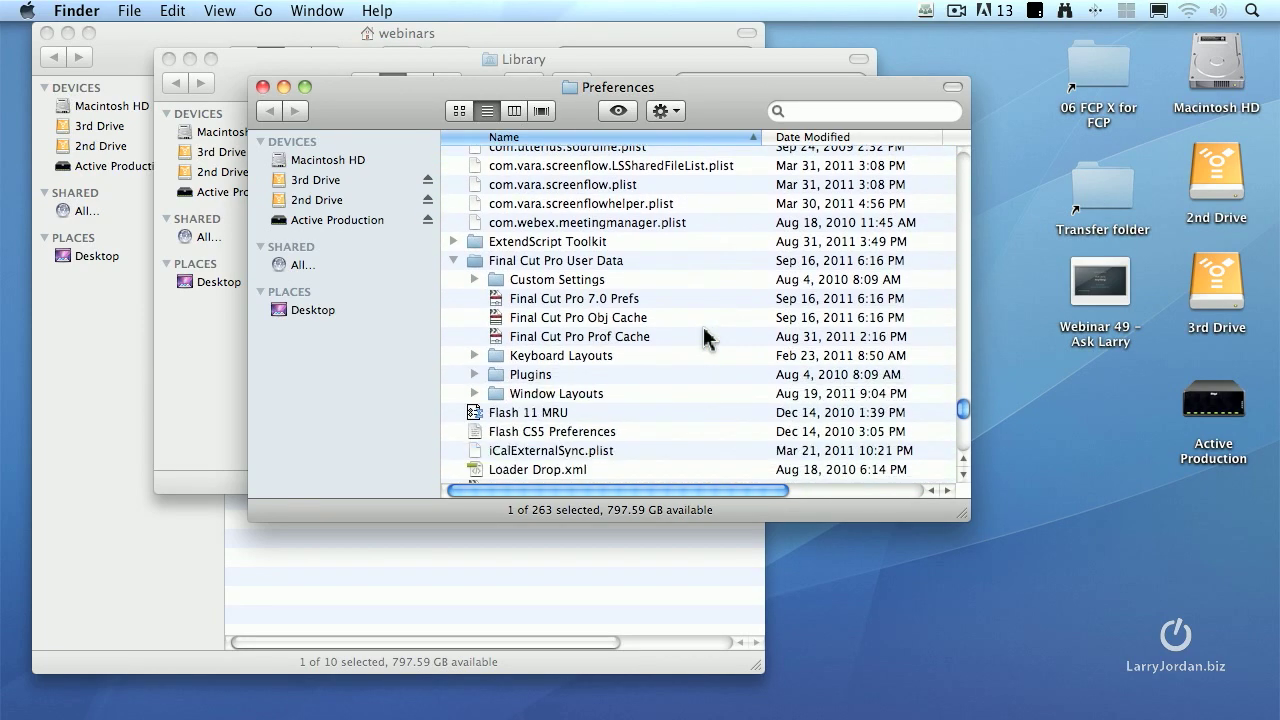
{"action": "left_click", "coordinate": [545, 298]}
{"action": "left_click", "coordinate": [549, 337], "text": "shift"}
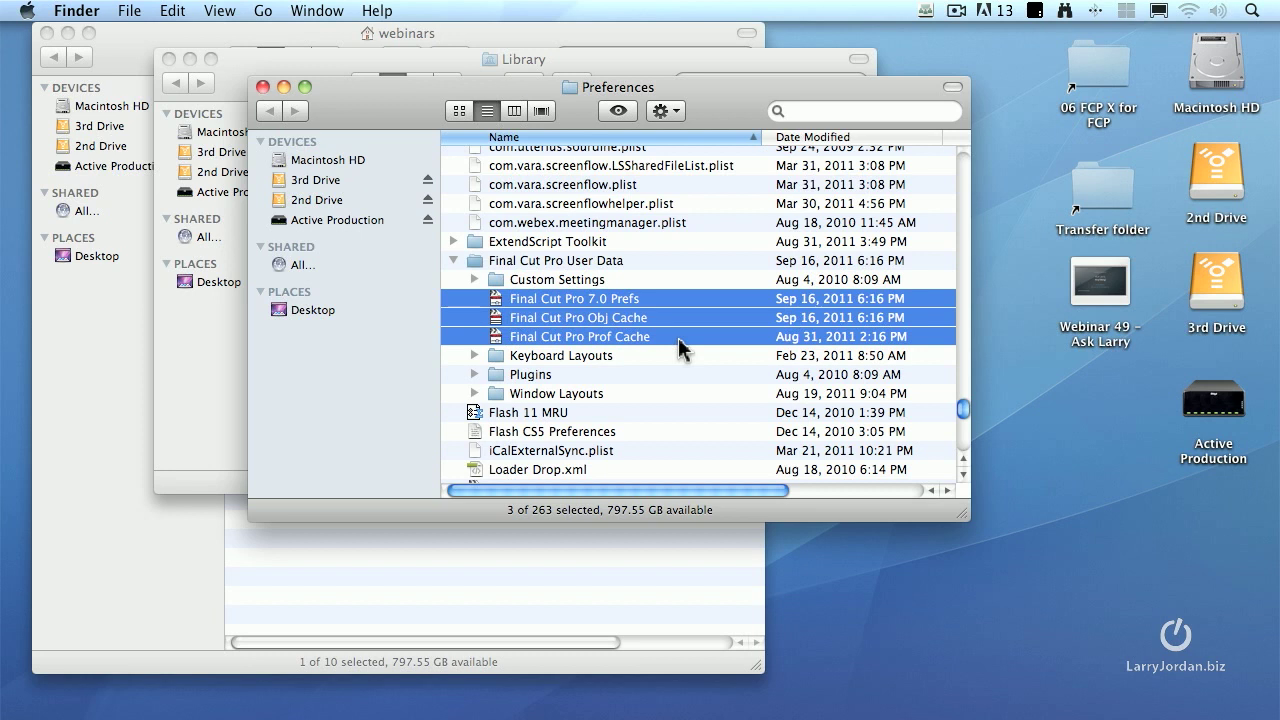
Select com.apple.FinalCut.LSSharedFileList.plist together with com.apple.FinalCut.plist
{"action": "left_click", "coordinate": [966, 198]}
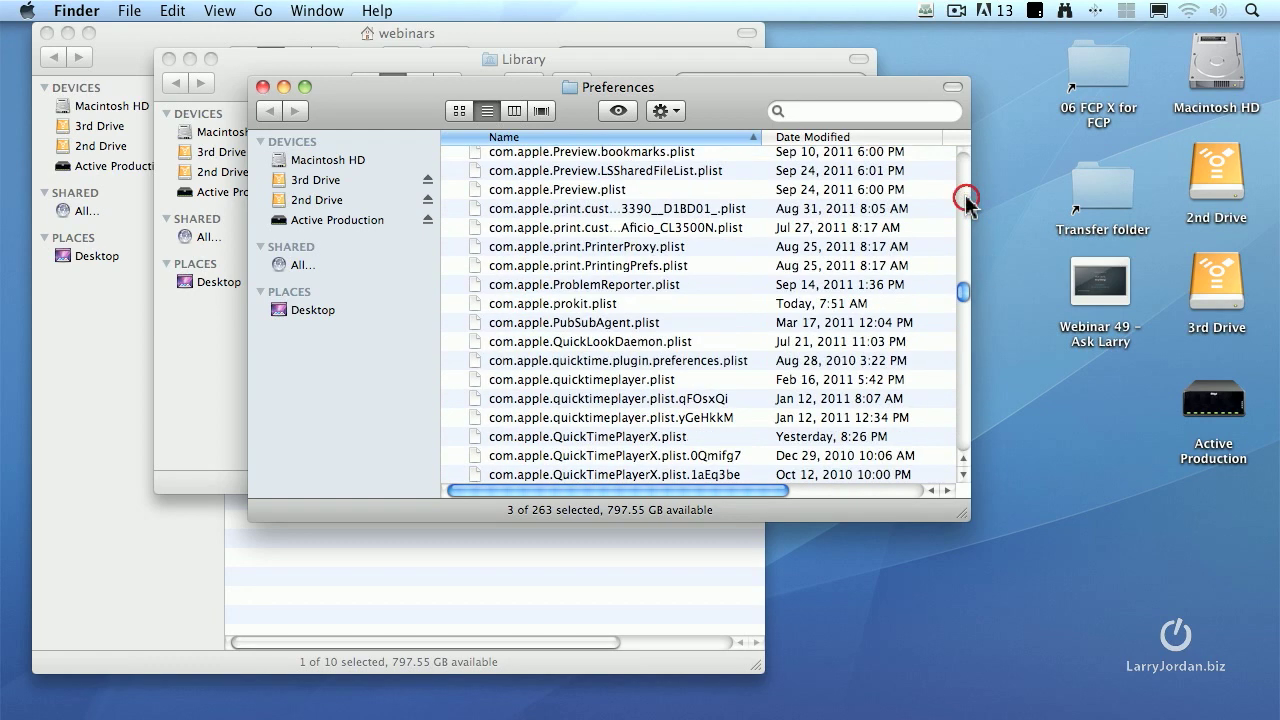
{"action": "left_click", "coordinate": [966, 198]}
{"action": "left_click", "coordinate": [966, 198]}
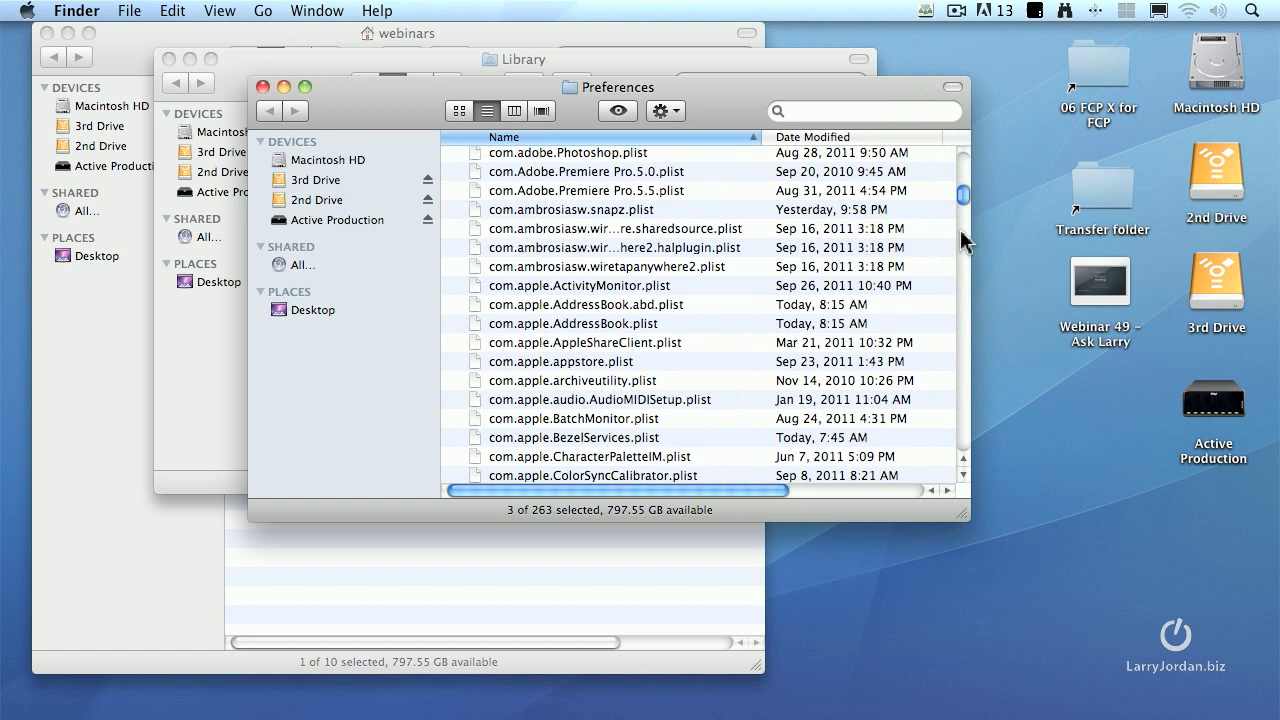
{"action": "scroll", "coordinate": [960, 235], "scroll_direction": "down", "scroll_amount": 1}
{"action": "scroll", "coordinate": [960, 241], "scroll_direction": "down", "scroll_amount": 3}
{"action": "scroll", "coordinate": [960, 241], "scroll_direction": "down", "scroll_amount": 3}
{"action": "scroll", "coordinate": [960, 241], "scroll_direction": "down", "scroll_amount": 3}
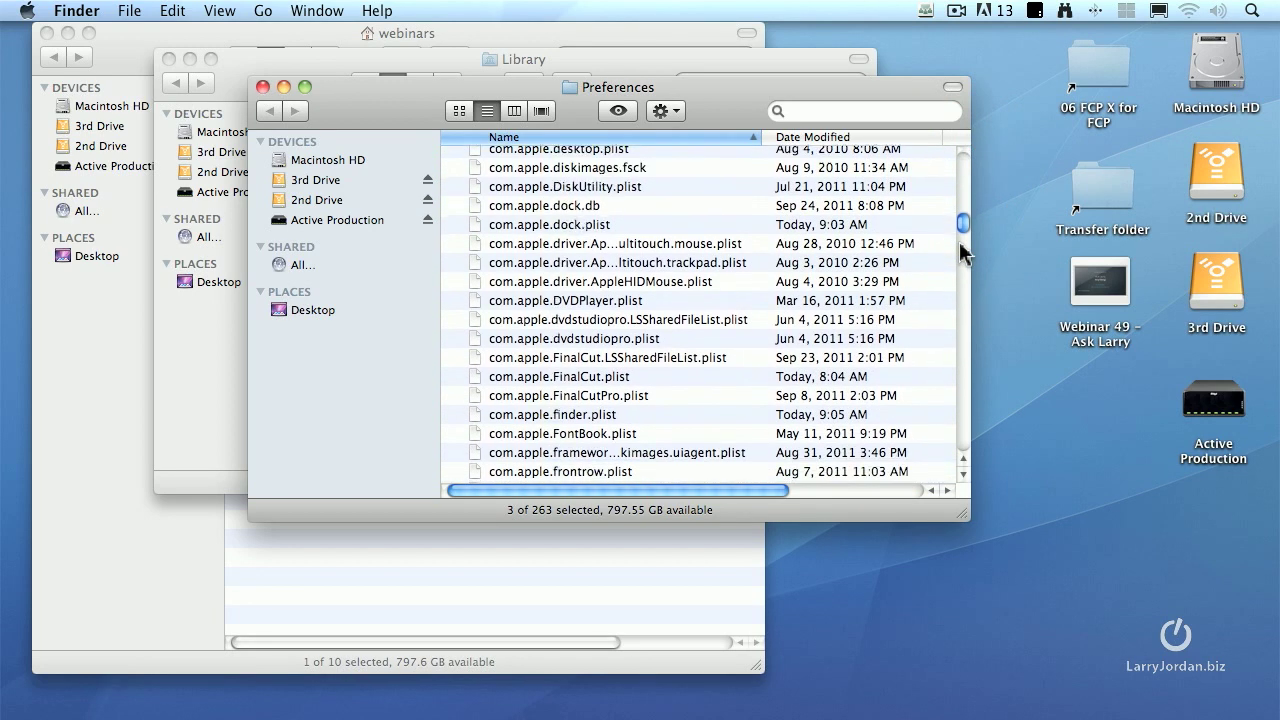
{"action": "scroll", "coordinate": [959, 241], "scroll_direction": "down", "scroll_amount": 1}
{"action": "left_click", "coordinate": [466, 341]}
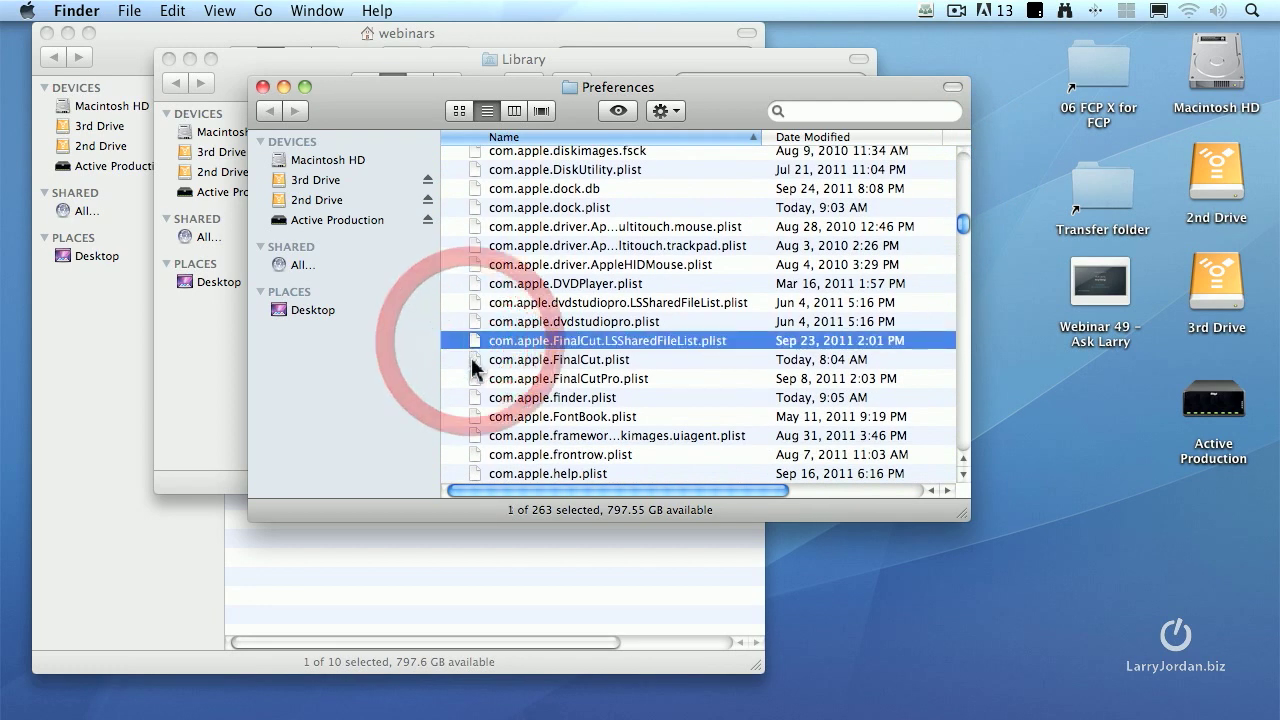
{"action": "left_click", "coordinate": [476, 364], "text": "shift"}
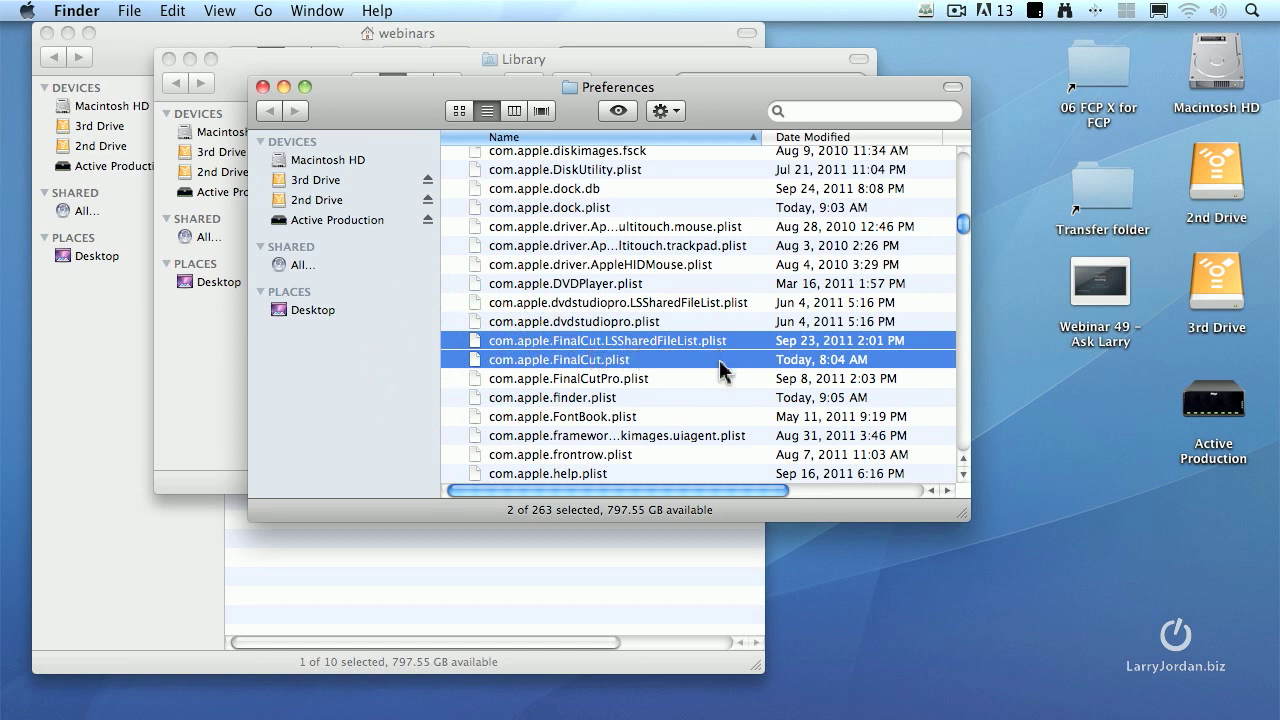
{"action": "scroll", "coordinate": [650, 360], "scroll_direction": "down", "scroll_amount": 5}
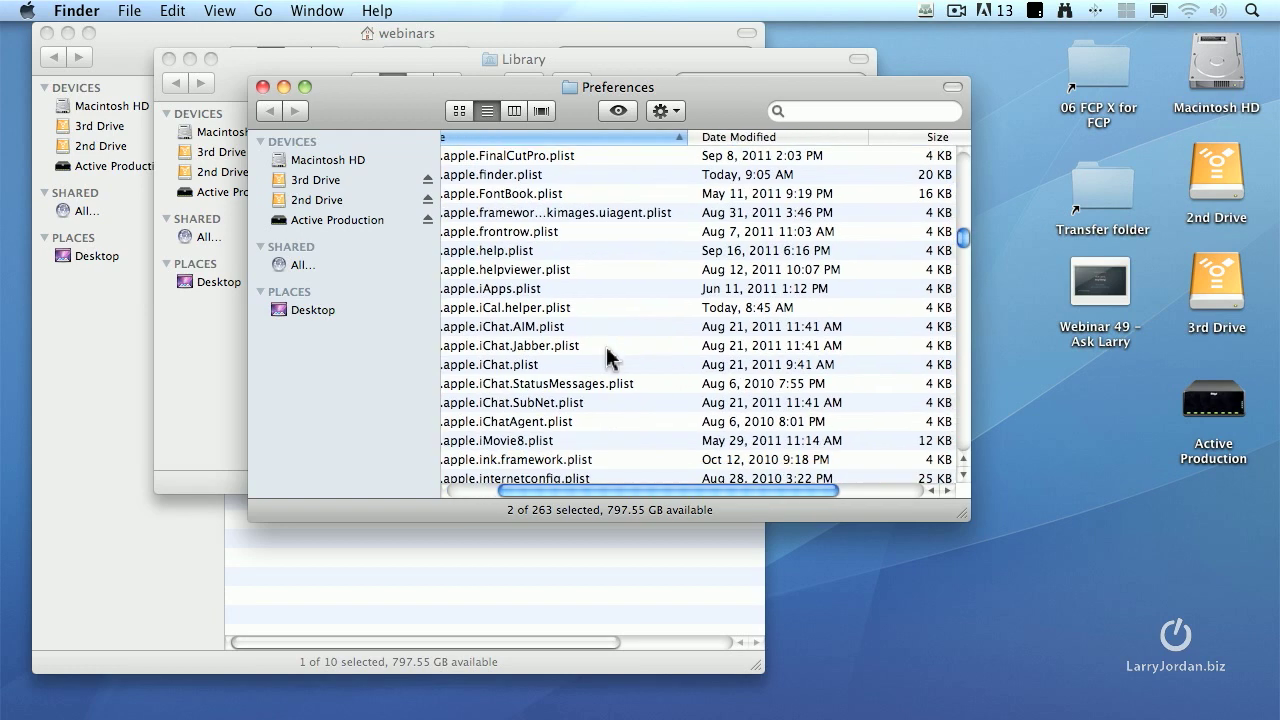
{"action": "scroll", "coordinate": [608, 357], "scroll_direction": "up", "scroll_amount": 3}
{"action": "scroll", "coordinate": [610, 354], "scroll_direction": "up", "scroll_amount": 3}
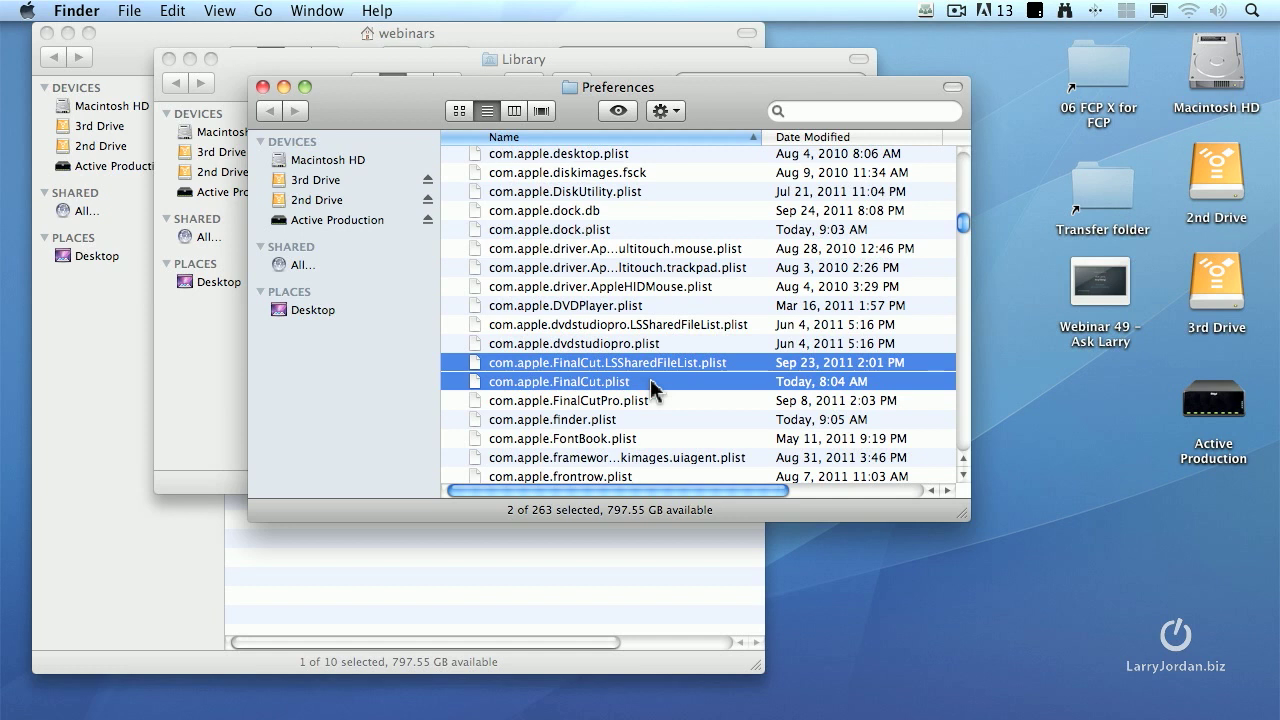
Close every open Finder window at once, leaving only the desktop
{"action": "key", "text": "super+w"}
{"action": "key", "text": "super+w"}
{"action": "key", "text": "super+w"}
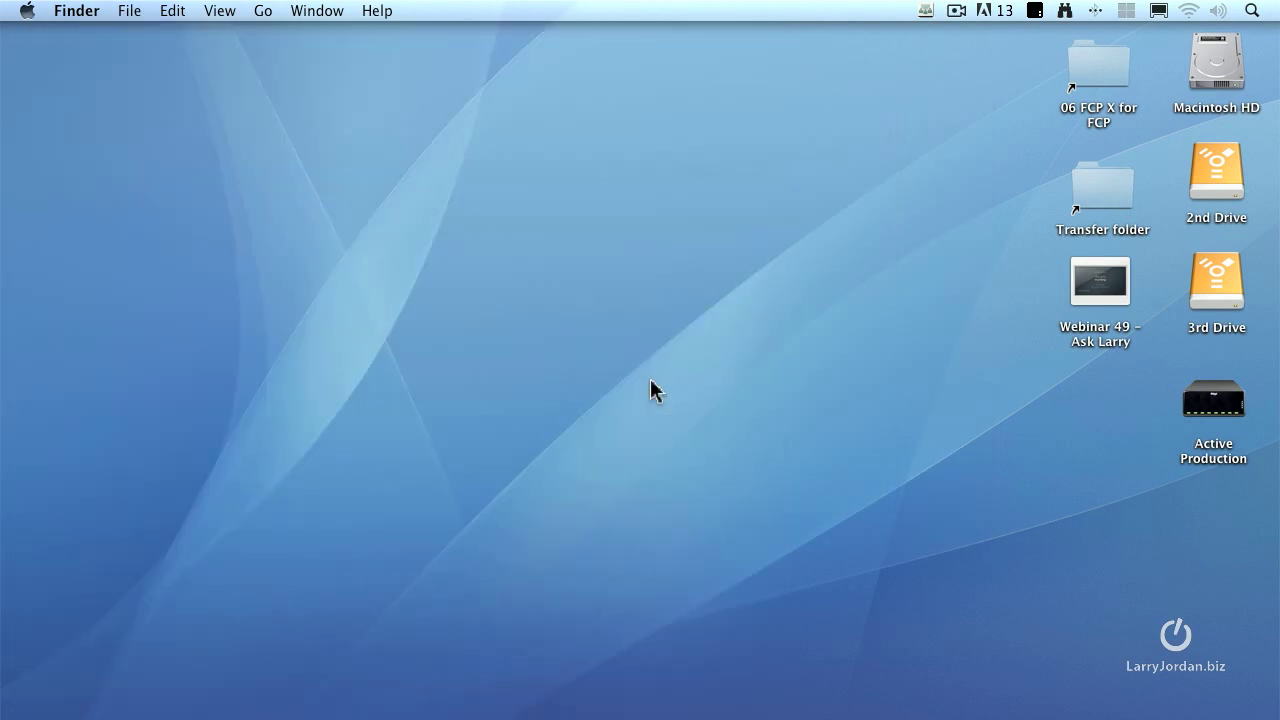